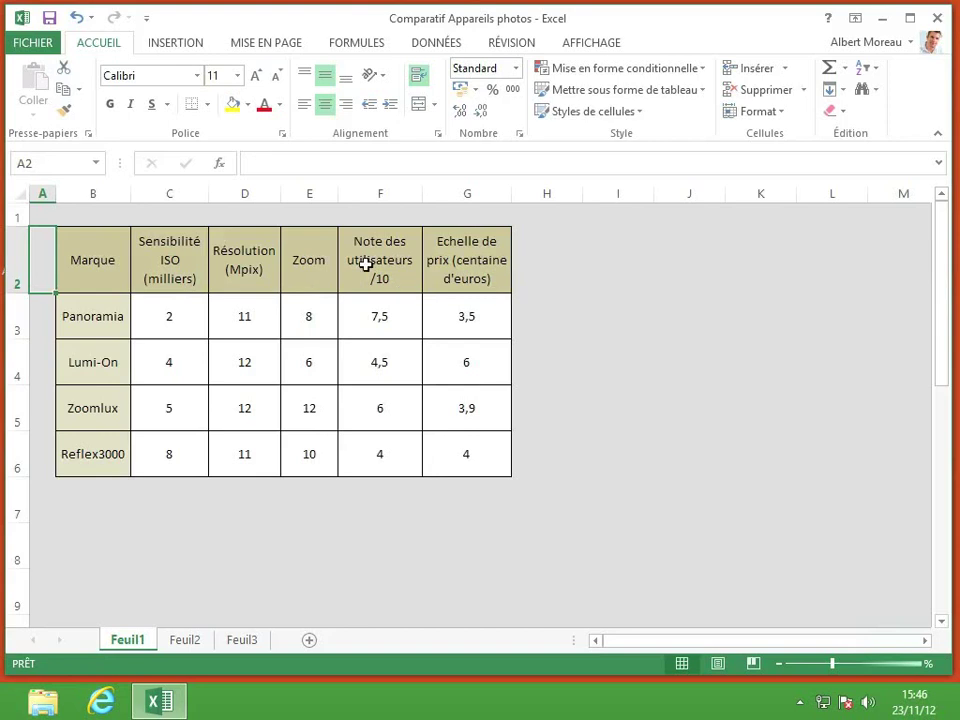
- Insert a basic radar chart from the camera comparison table in B2:G6
drag(83, 254, 453, 449)
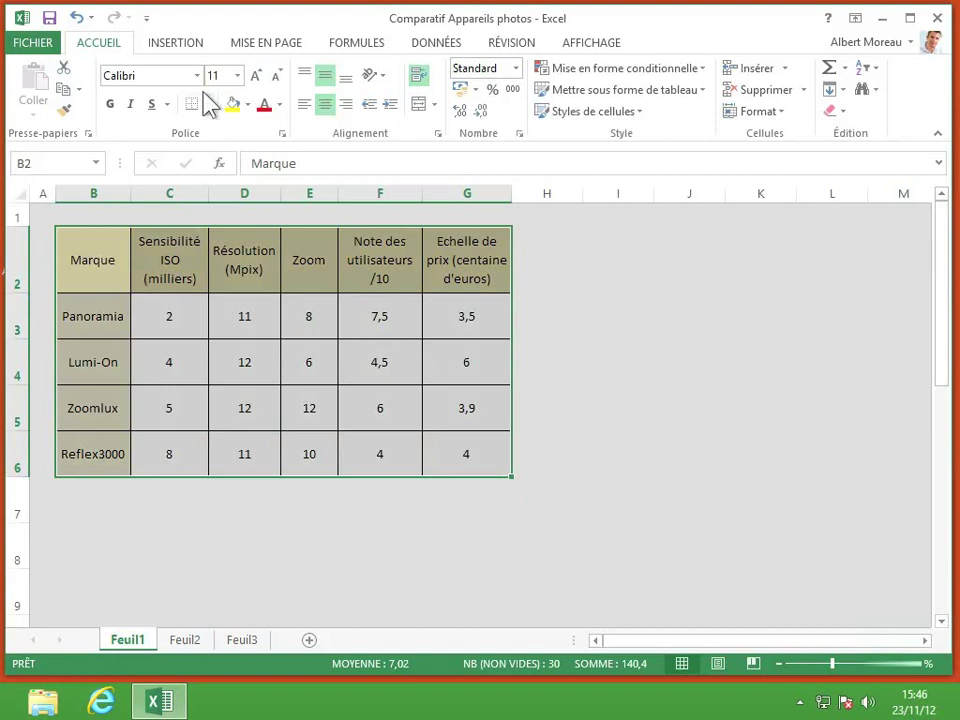
click(175, 44)
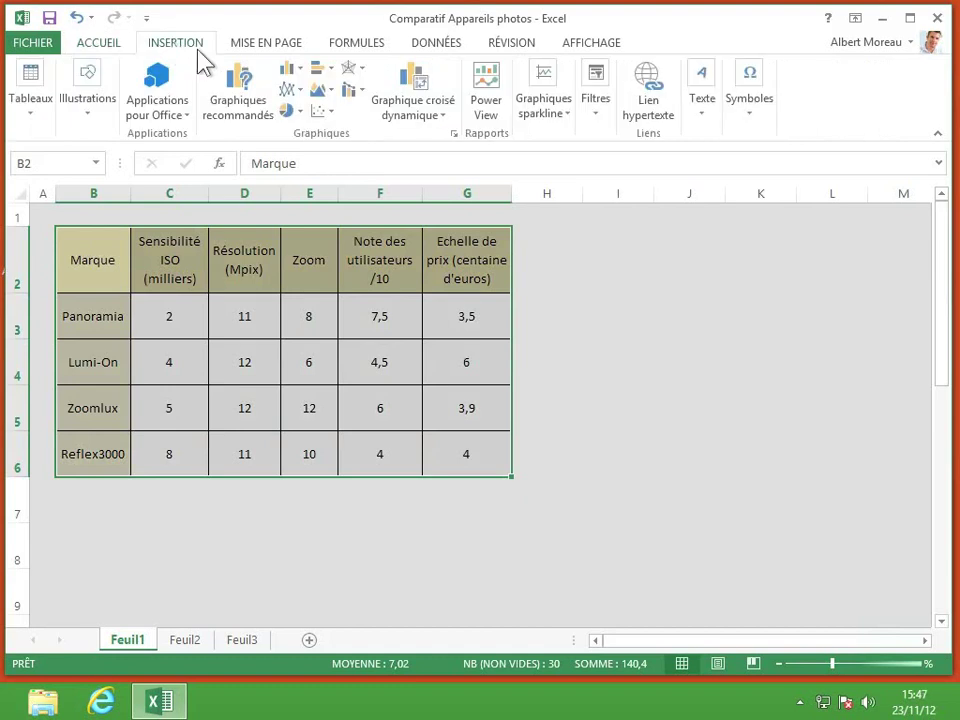
click(361, 70)
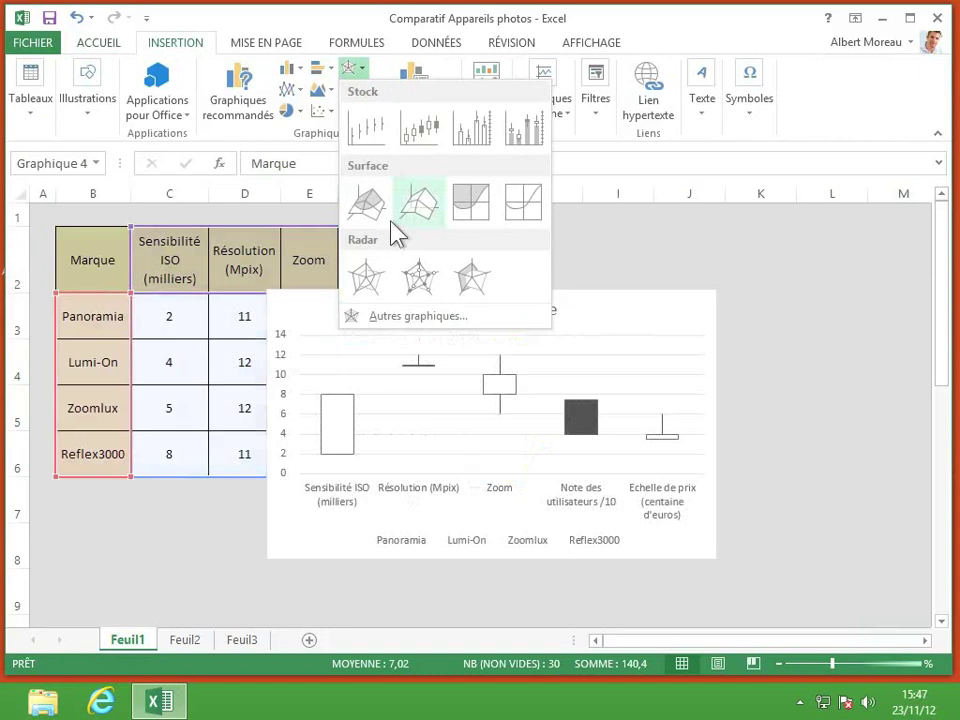
click(367, 278)
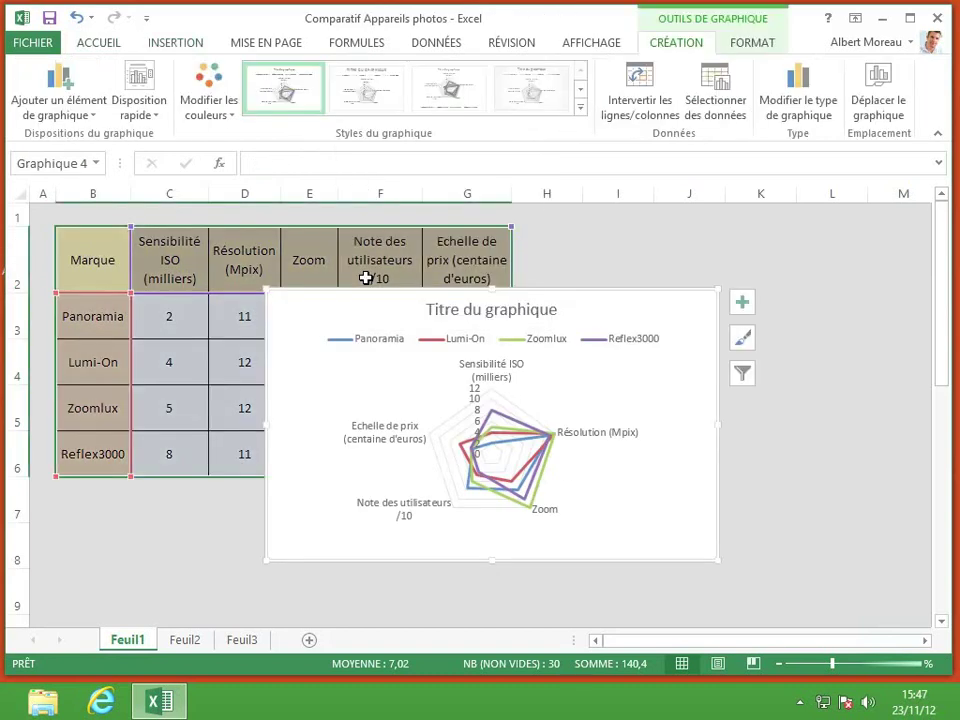
- Move the radar chart beside the table, starting in column H, and enlarge it to about the end of column O and row 17
drag(354, 306, 614, 233)
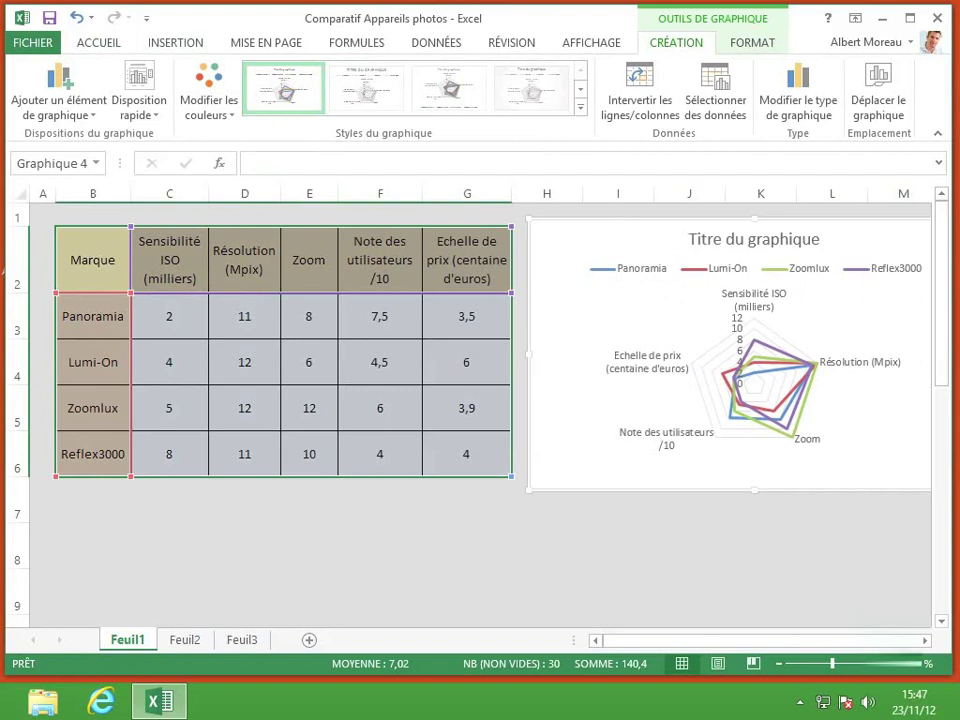
scroll(925, 640, right, 5)
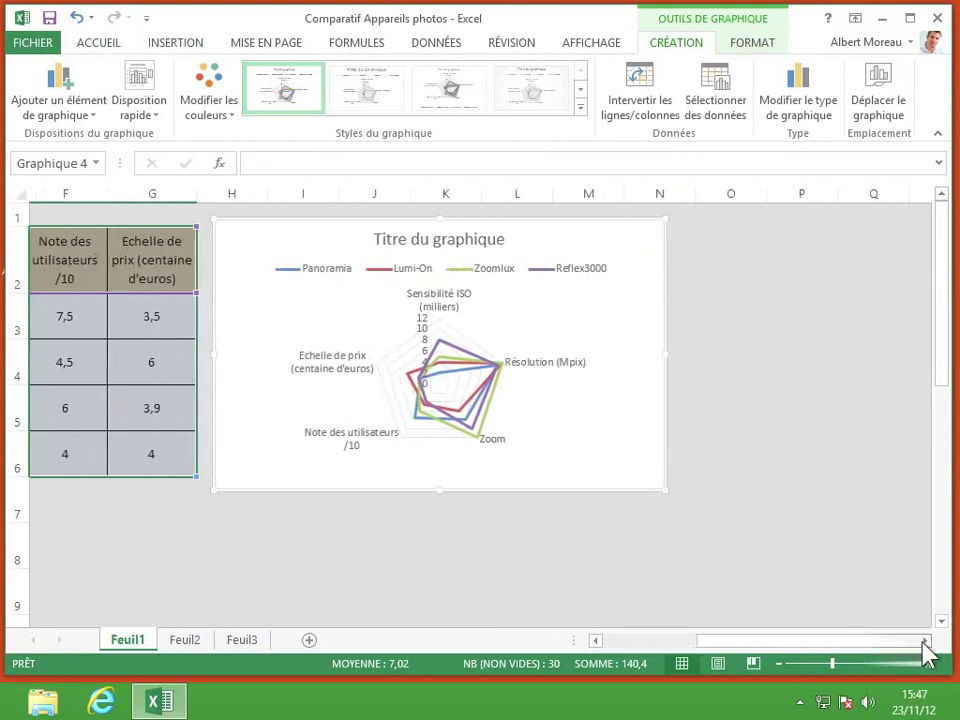
click(925, 645)
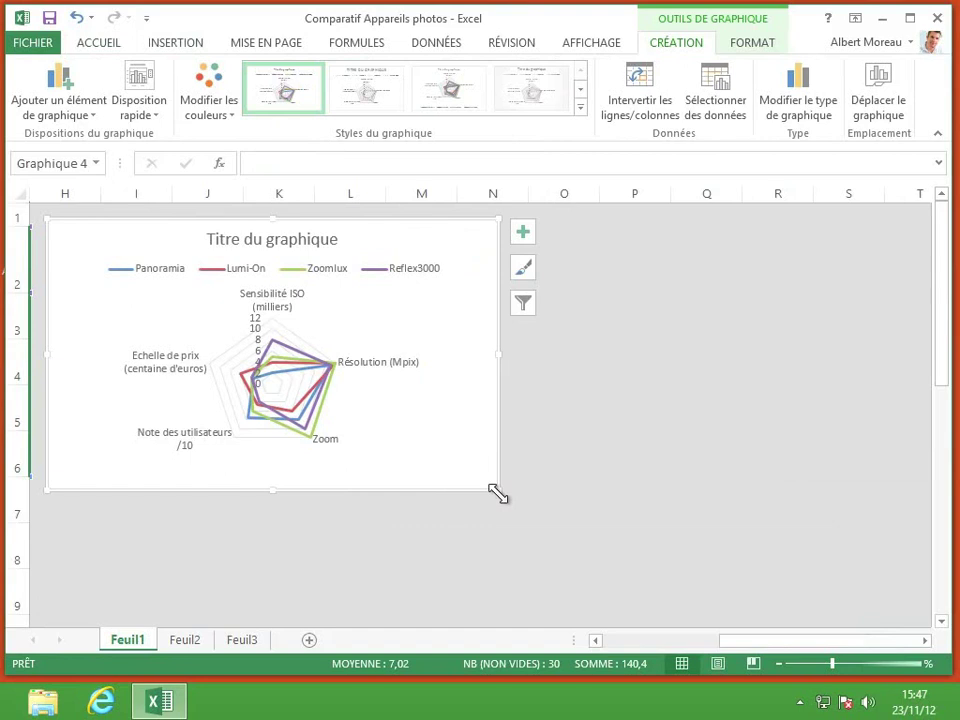
drag(498, 494, 604, 495)
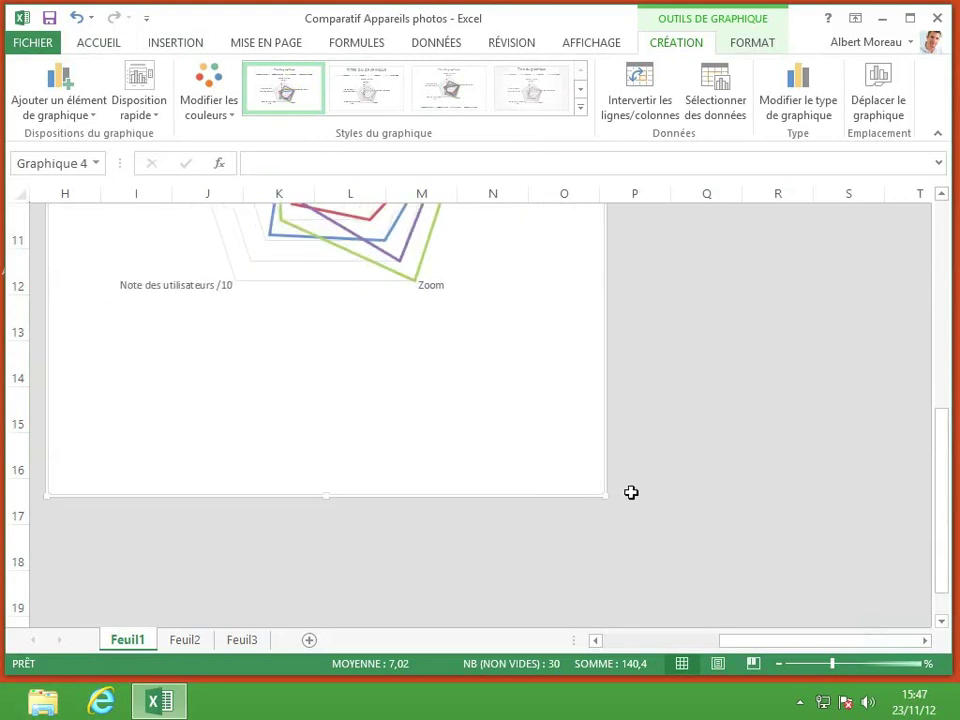
- Try swapping the radar chart's rows and columns, and swap them back
drag(945, 476, 941, 355)
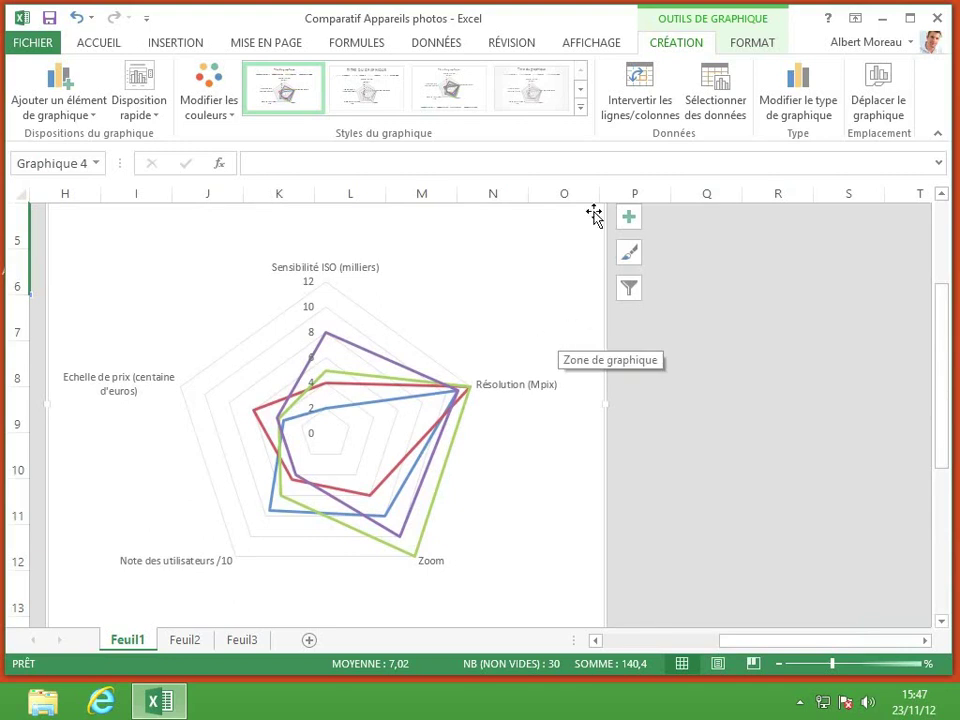
click(637, 98)
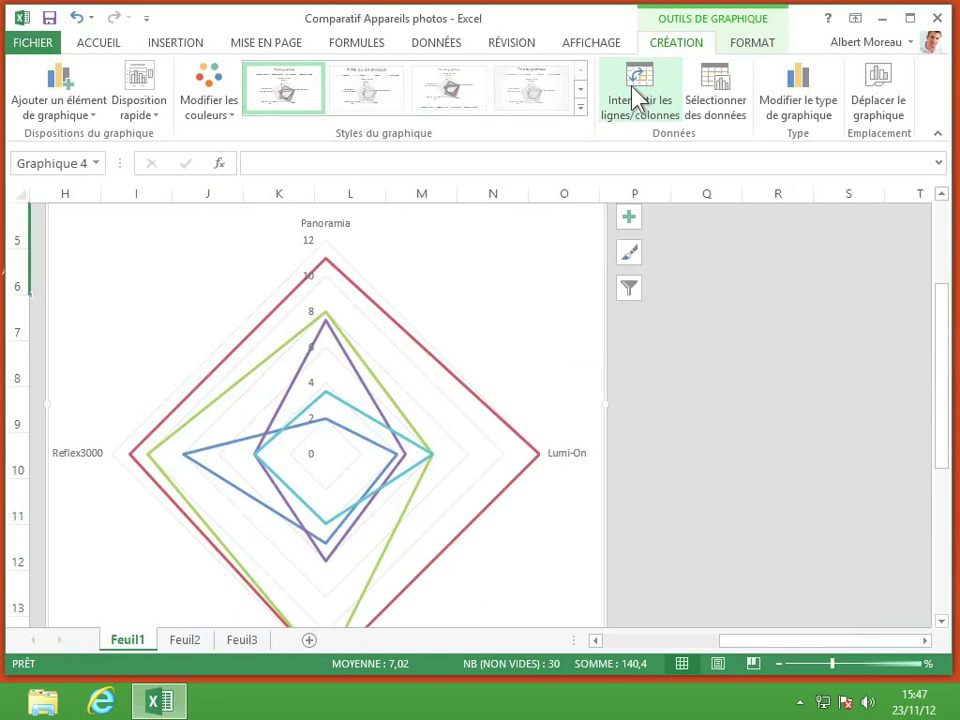
click(637, 84)
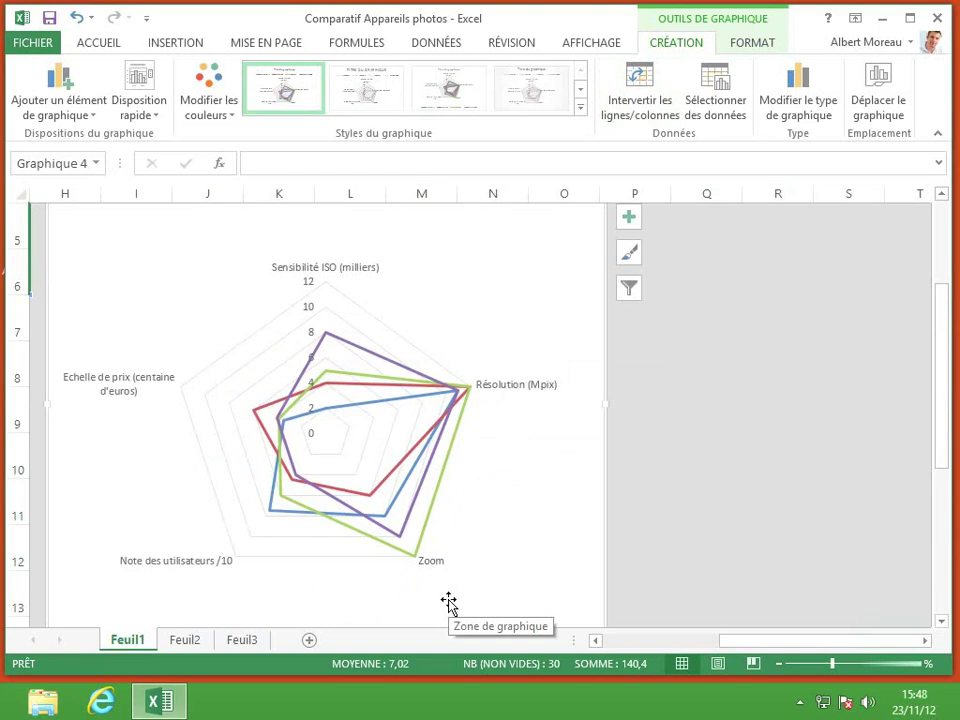
- Add primary minor horizontal gridlines to the radar chart
click(629, 219)
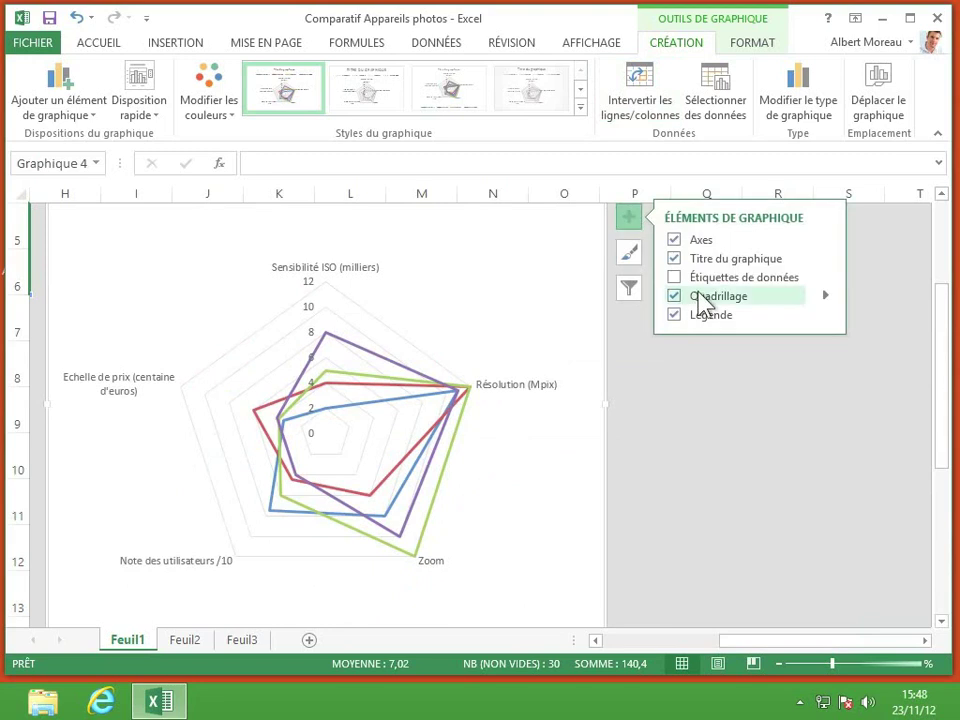
click(825, 295)
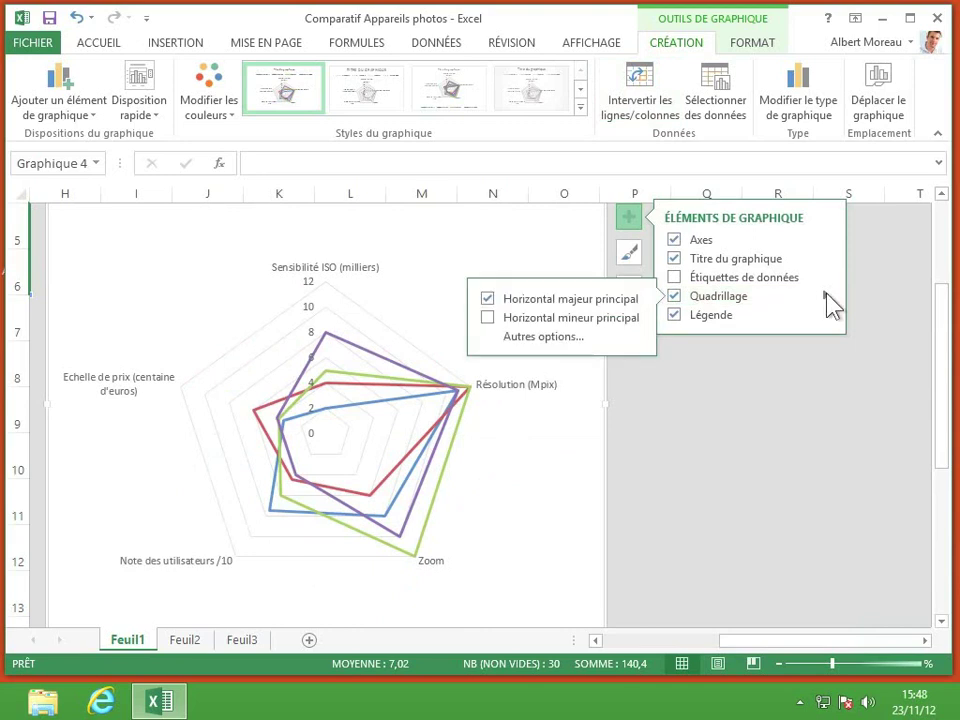
click(487, 318)
- Place the legend below the radar chart and shorten the chart area from its lower edge up to about row 13
click(825, 315)
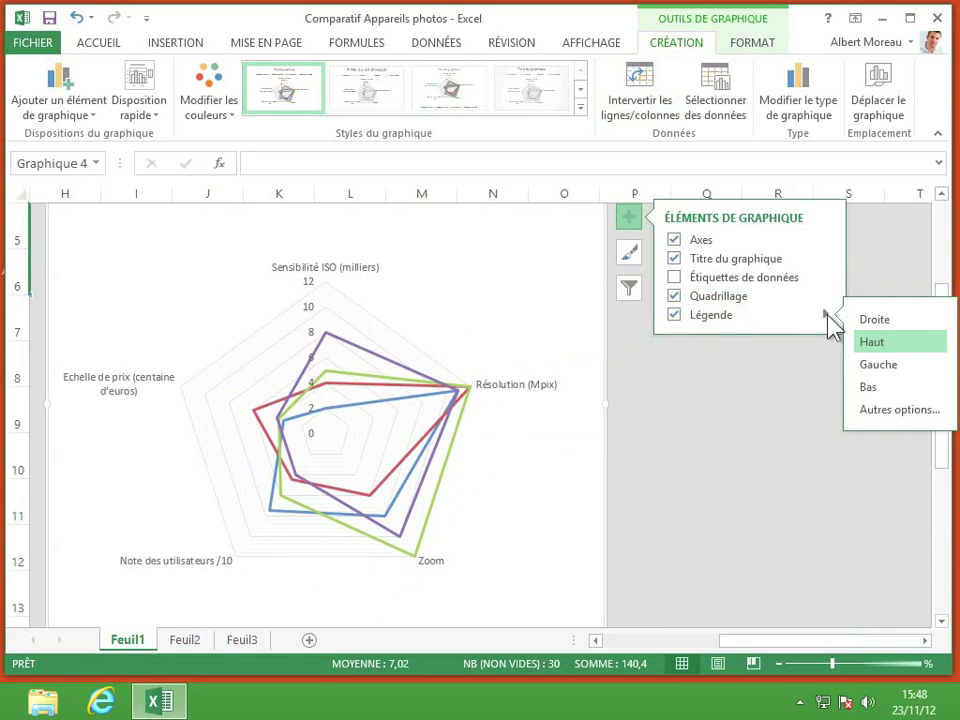
click(880, 386)
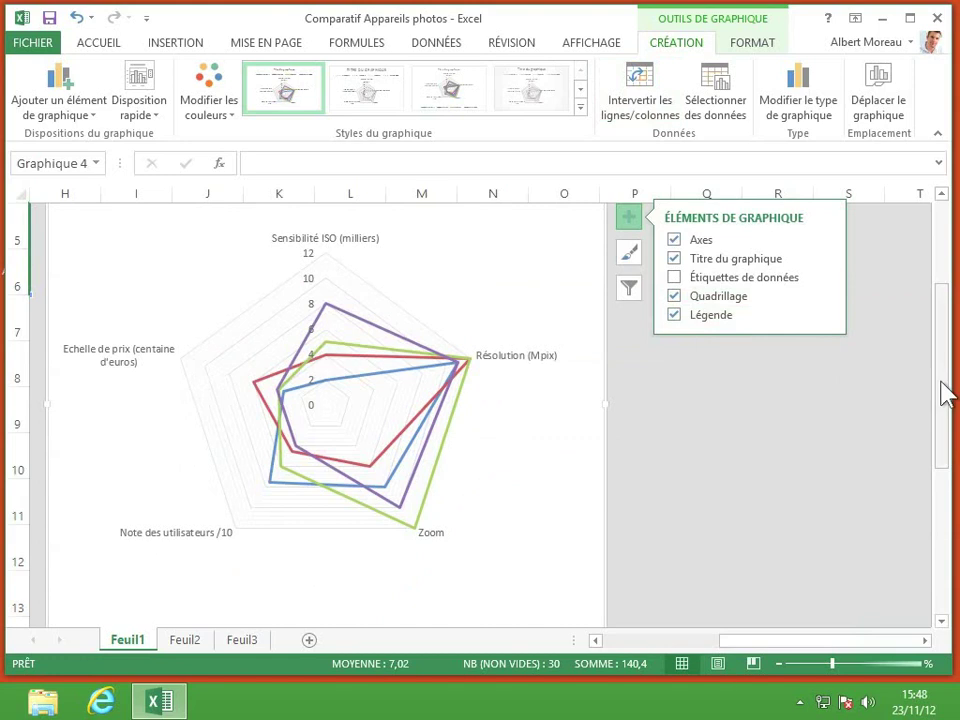
drag(945, 393, 946, 486)
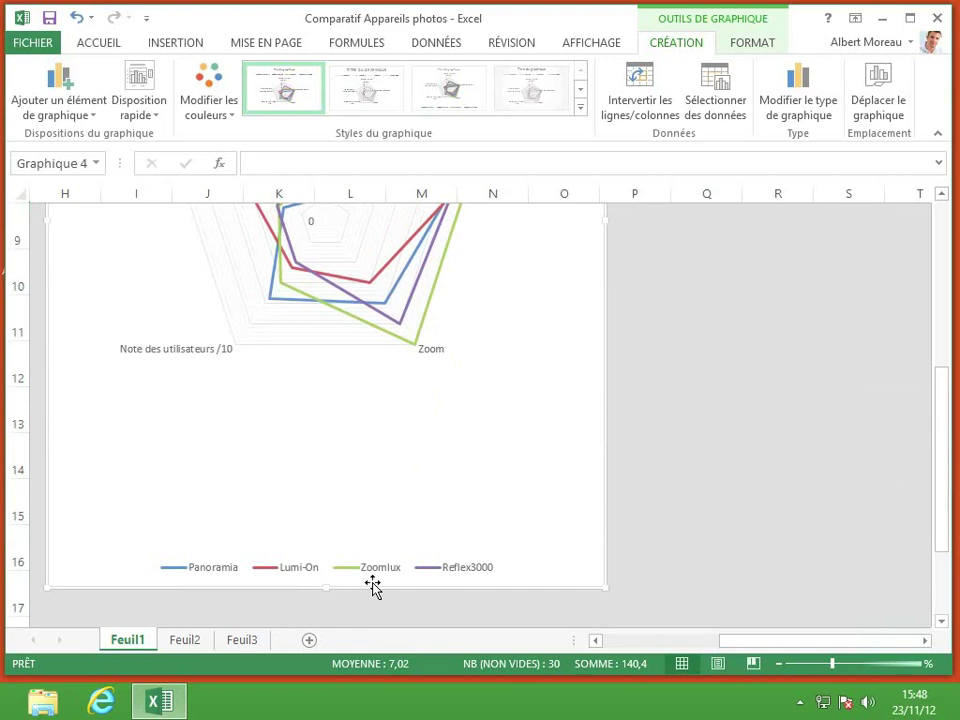
drag(323, 590, 313, 429)
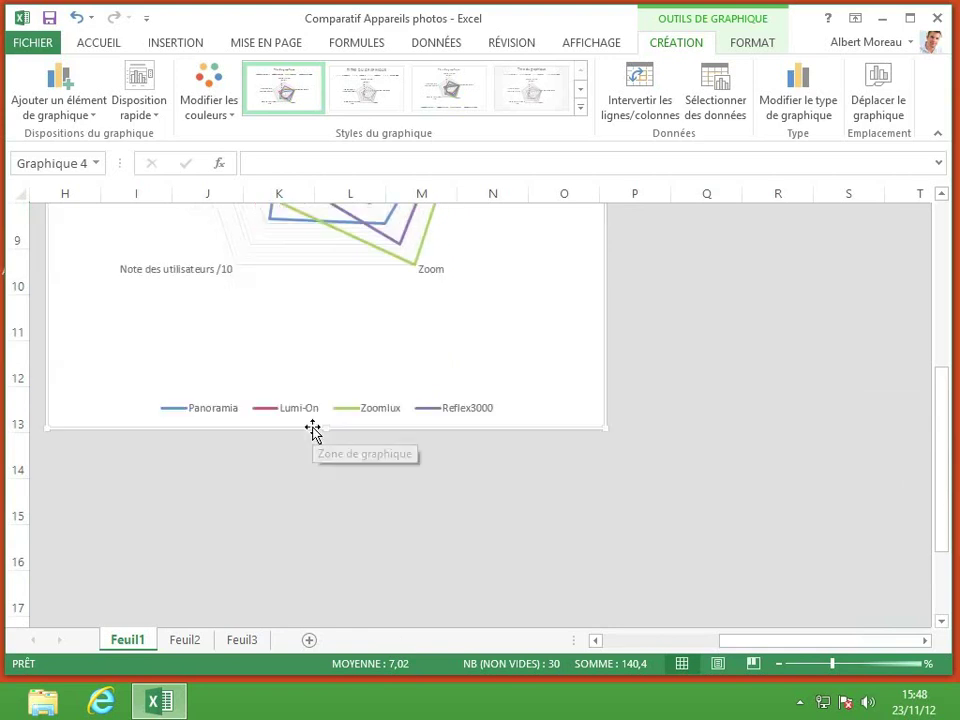
- Remove the title from the radar chart and close the chart elements list
drag(941, 456, 945, 388)
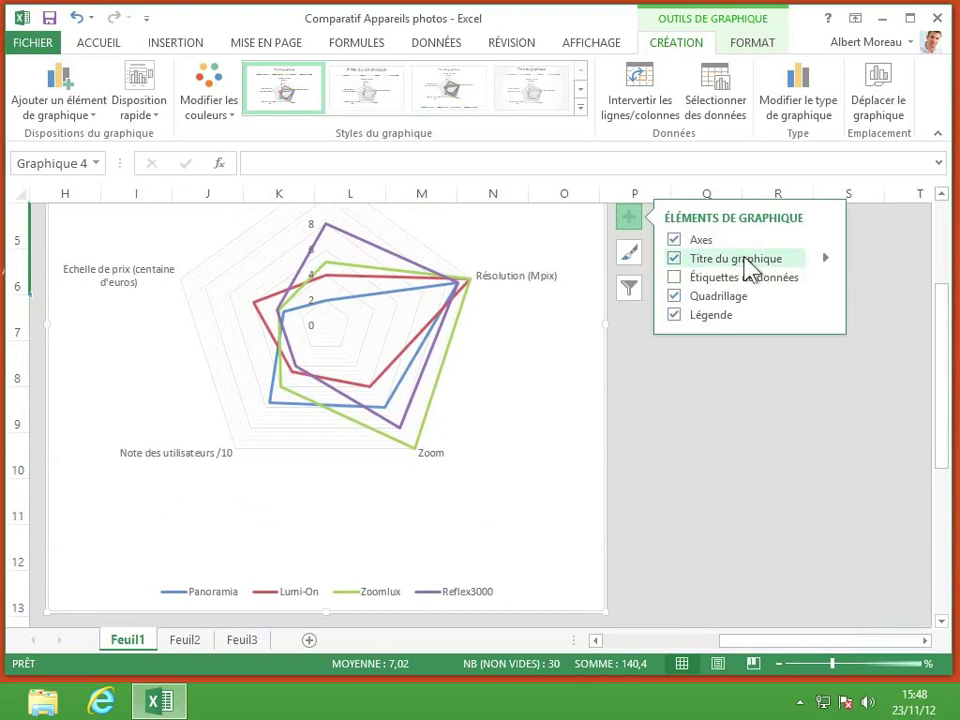
click(676, 260)
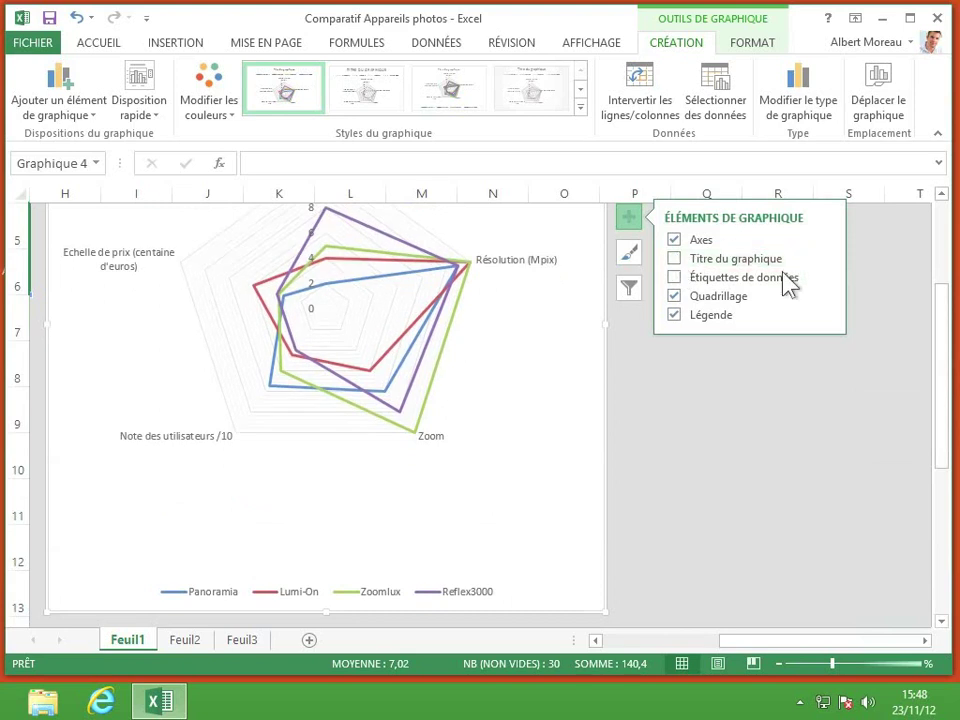
drag(944, 330, 943, 289)
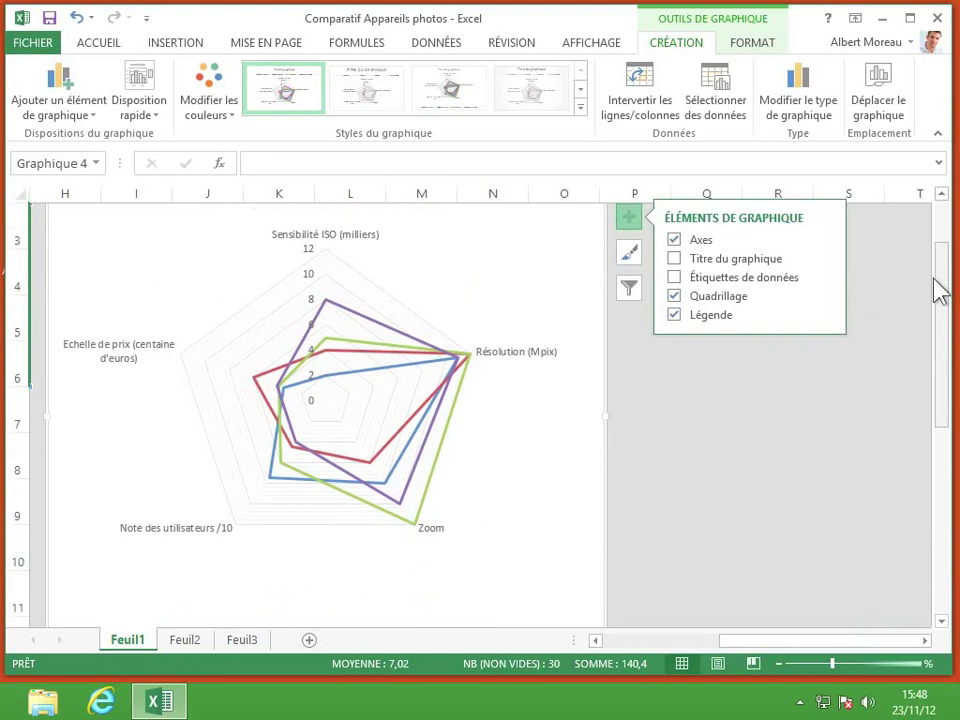
click(628, 220)
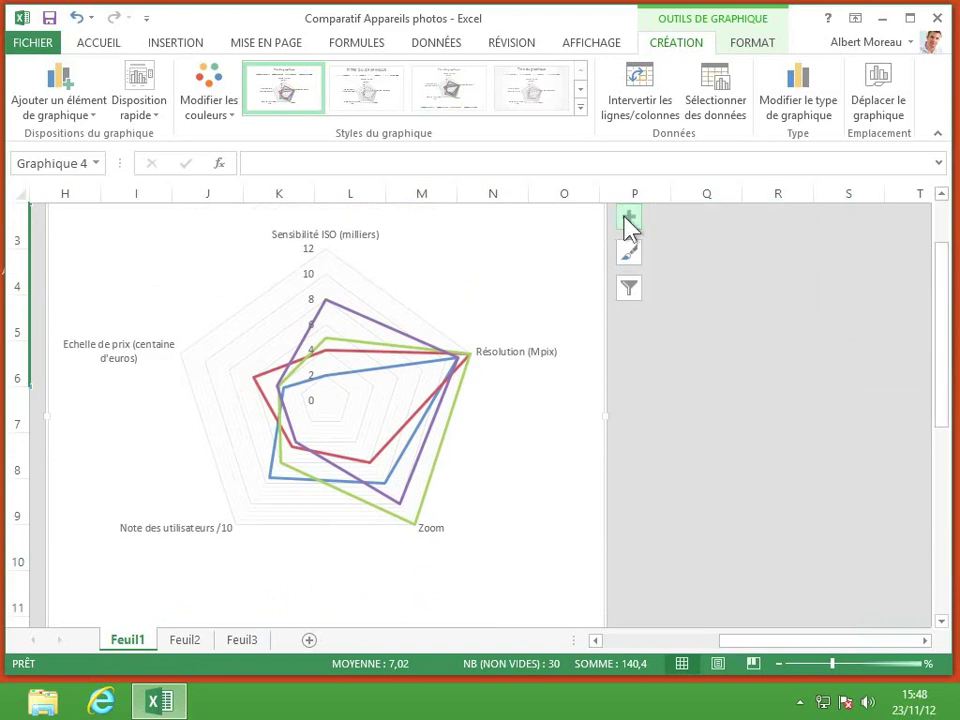
- Open the axis formatting options for the radar chart's value axis
click(312, 256)
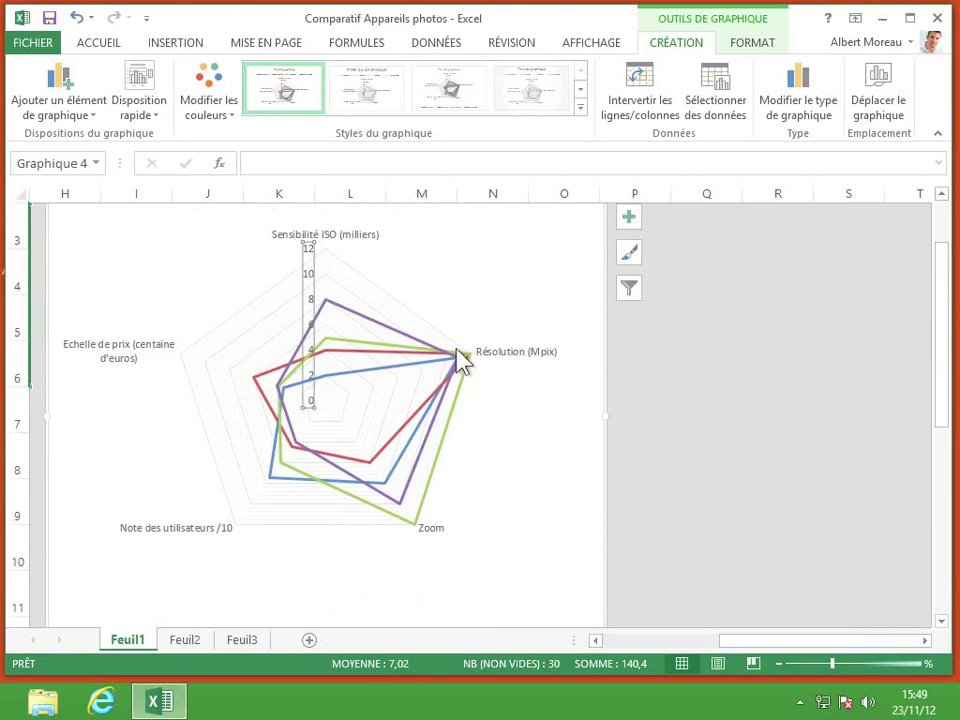
right_click(311, 270)
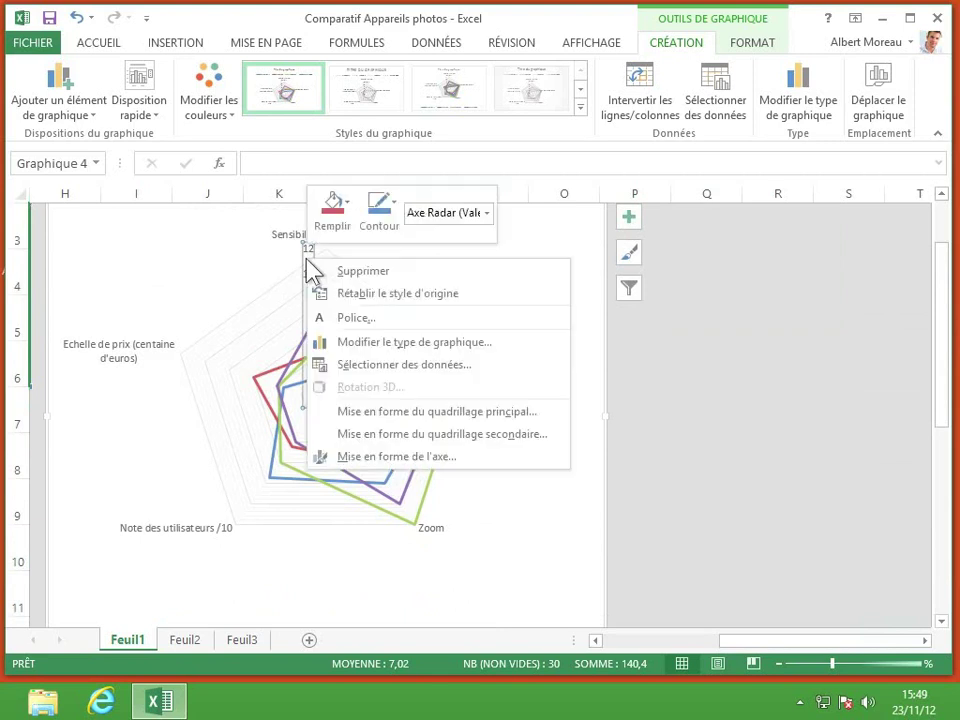
click(386, 456)
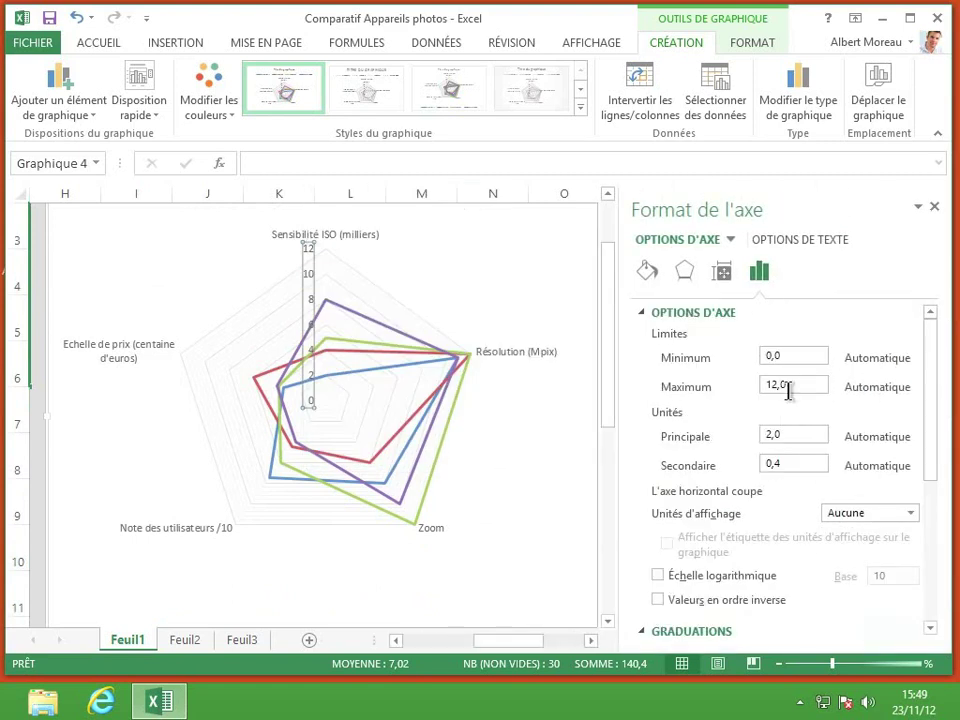
- Set the value axis minimum to -2 and its maximum to 15
drag(799, 357, 731, 367)
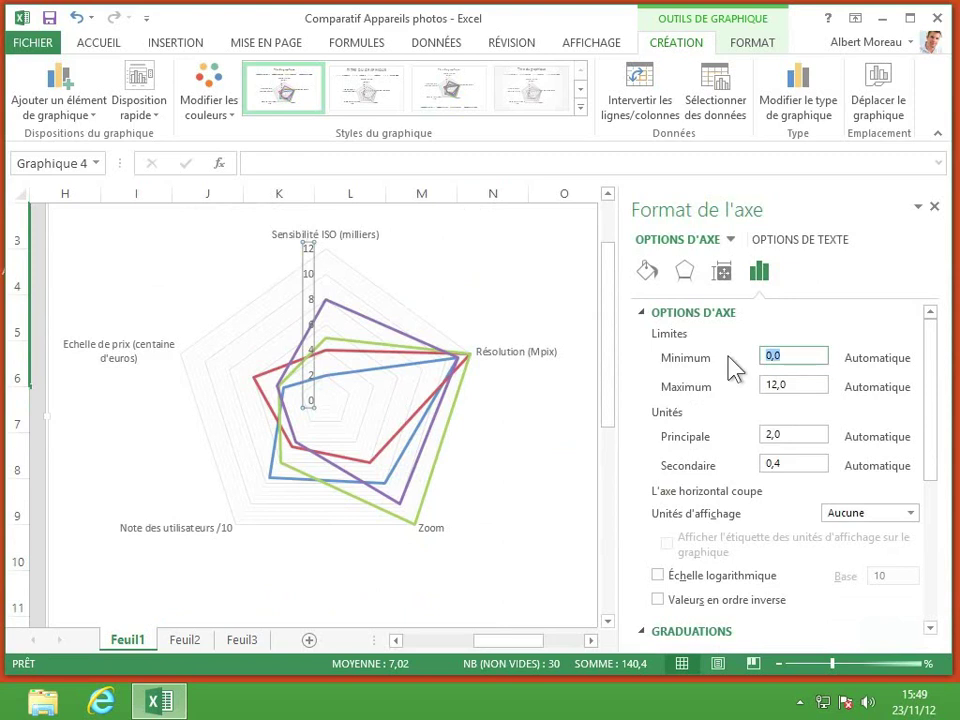
text(-2)
key(Return)
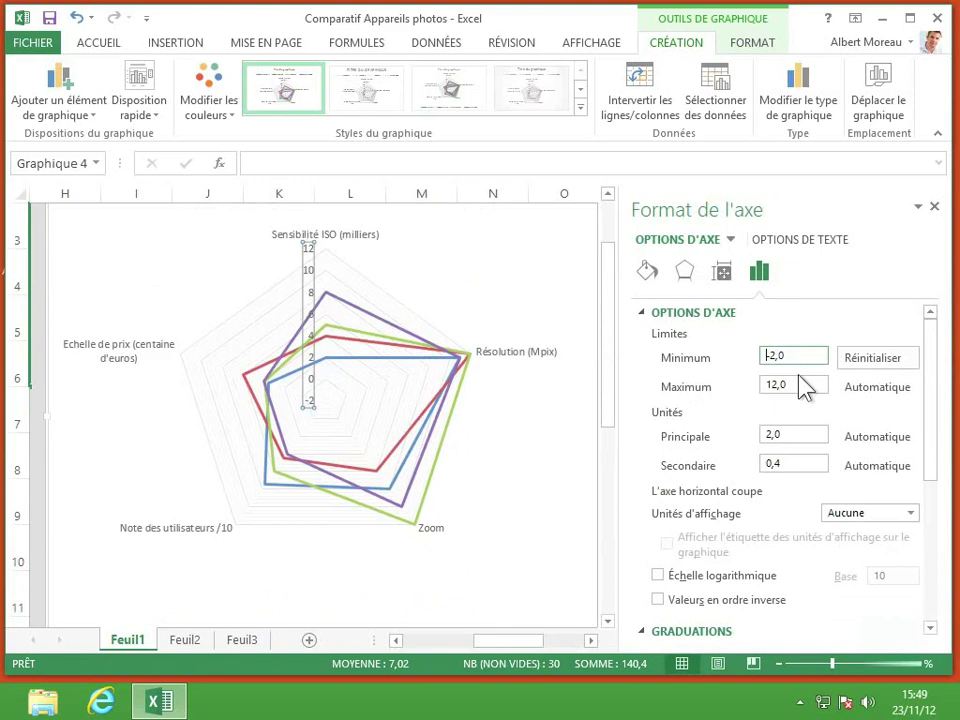
drag(799, 386, 754, 386)
text(15)
key(Return)
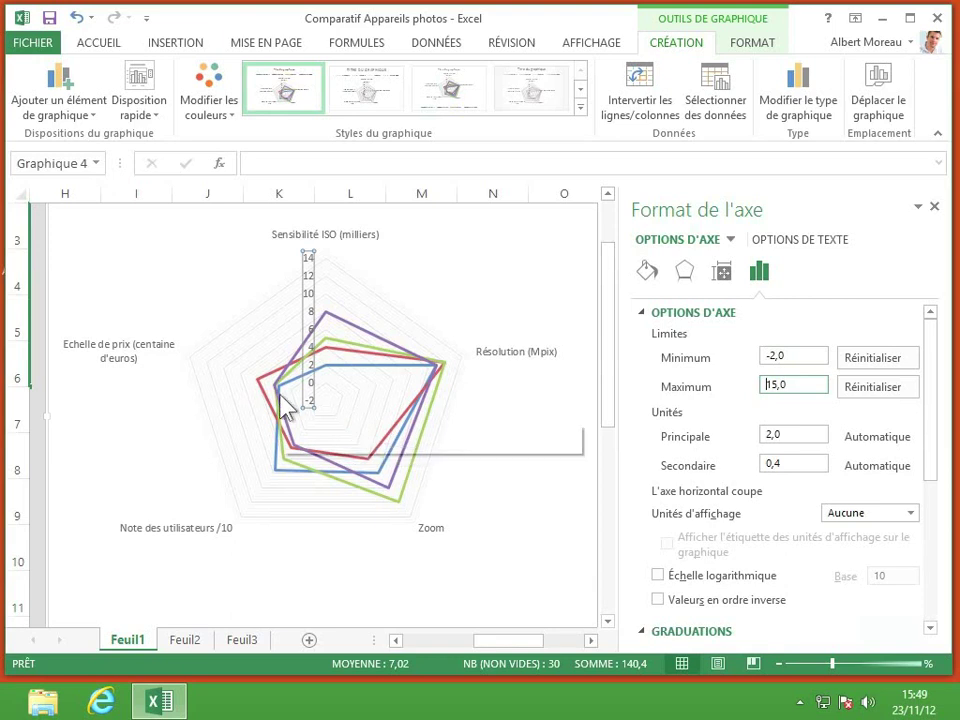
- Set the value axis minimum to 0 and its maximum to 12, resetting the maximum to automatic
drag(792, 355, 745, 375)
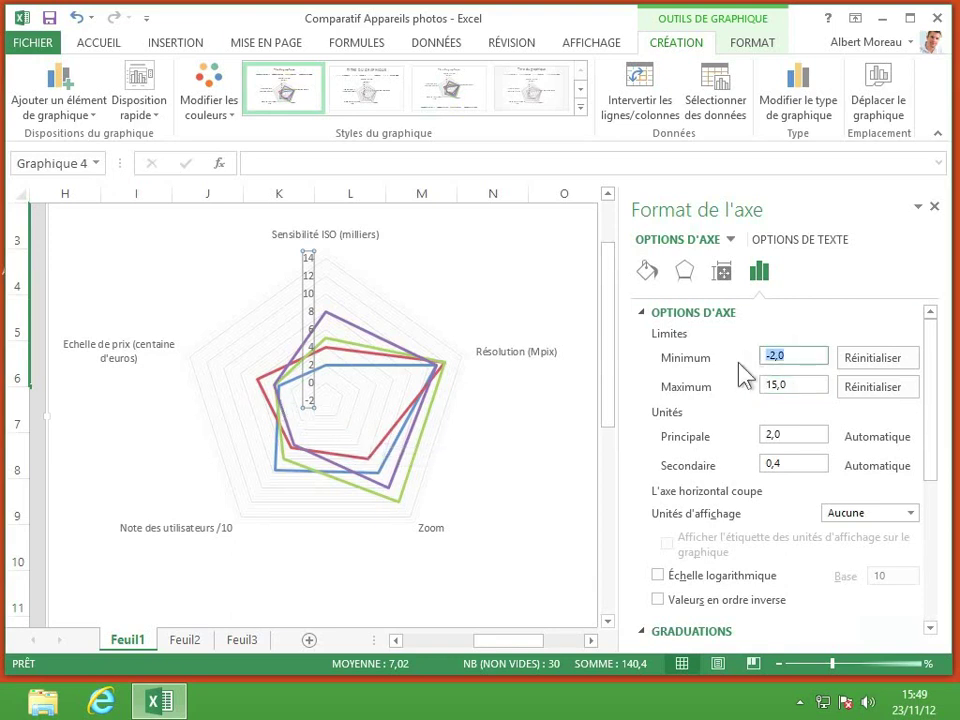
text(0)
click(781, 385)
drag(781, 385, 746, 392)
text(12)
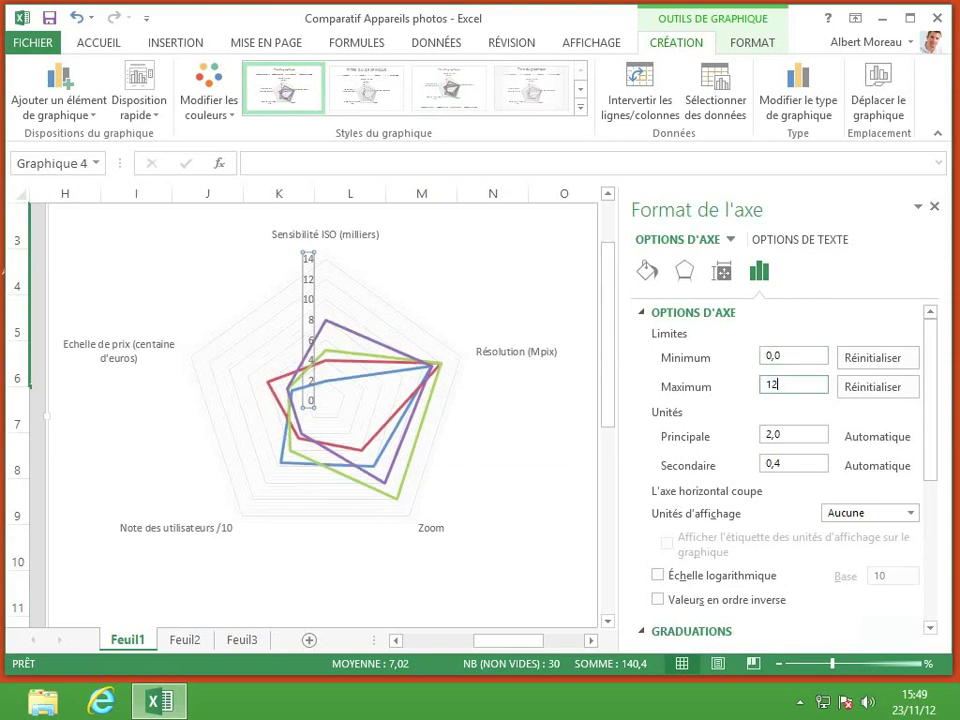
click(878, 388)
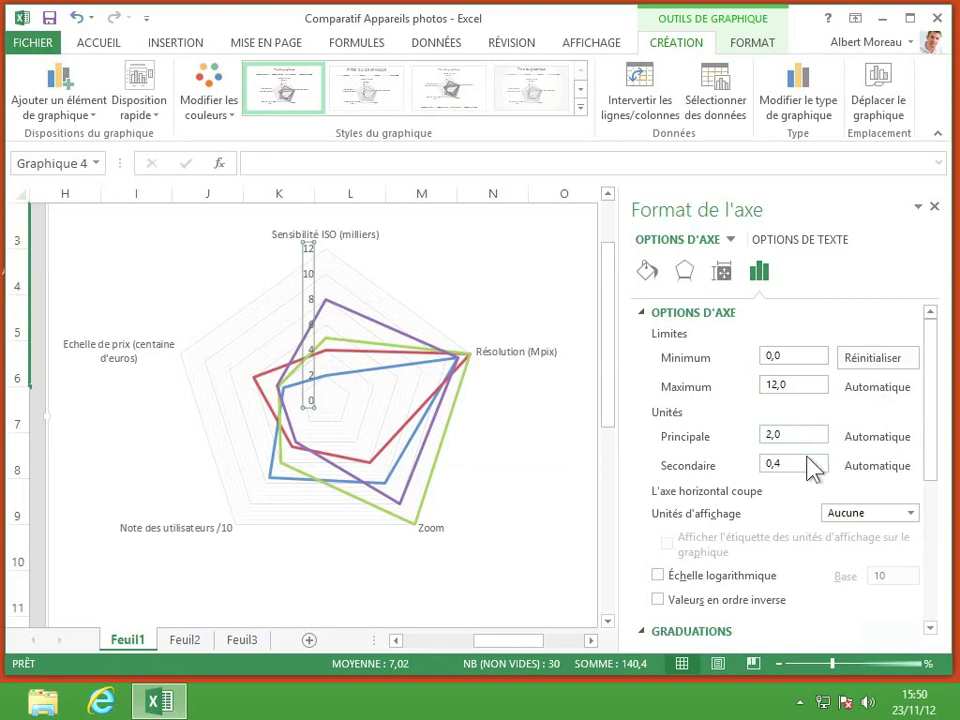
- Set the value axis major unit to 1 and its minor unit to 0,5
drag(799, 435, 760, 442)
text(1)
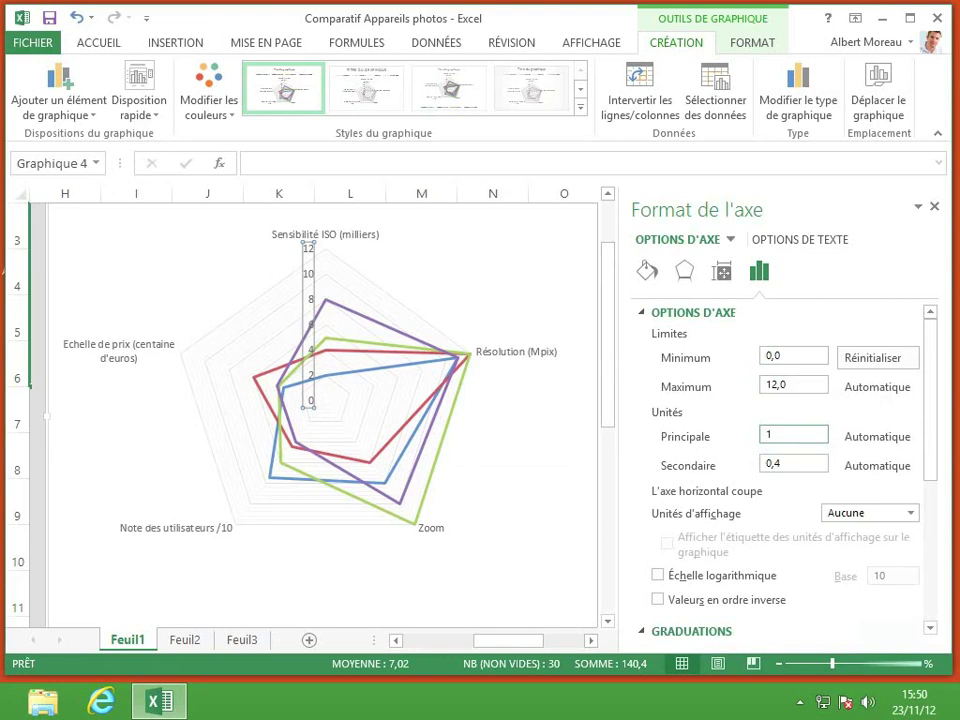
key(Return)
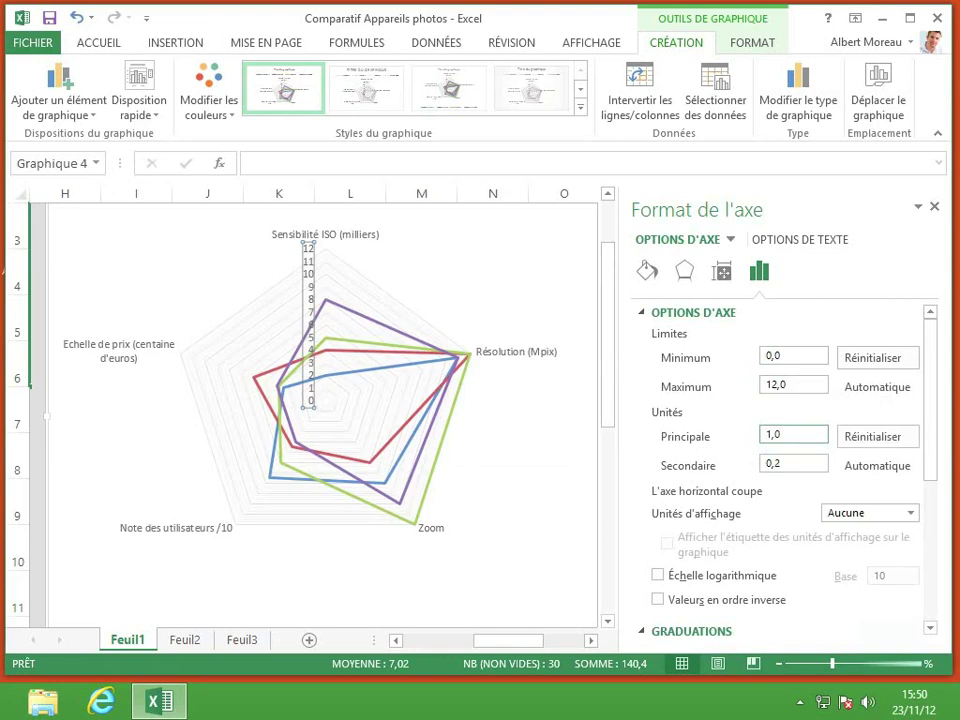
drag(793, 463, 745, 468)
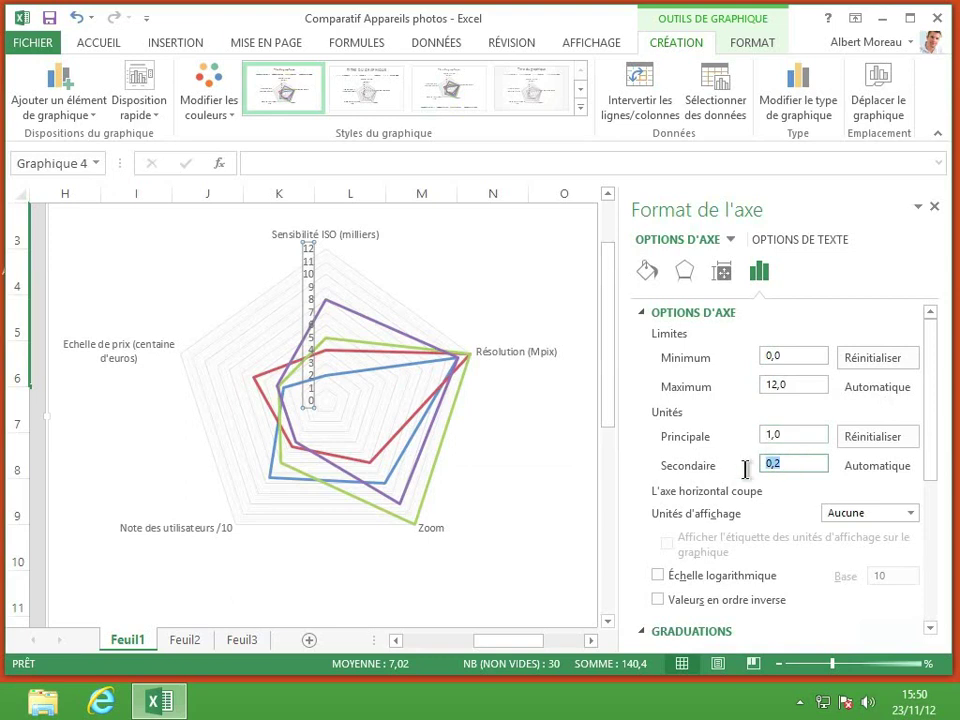
text(0,5)
key(Return)
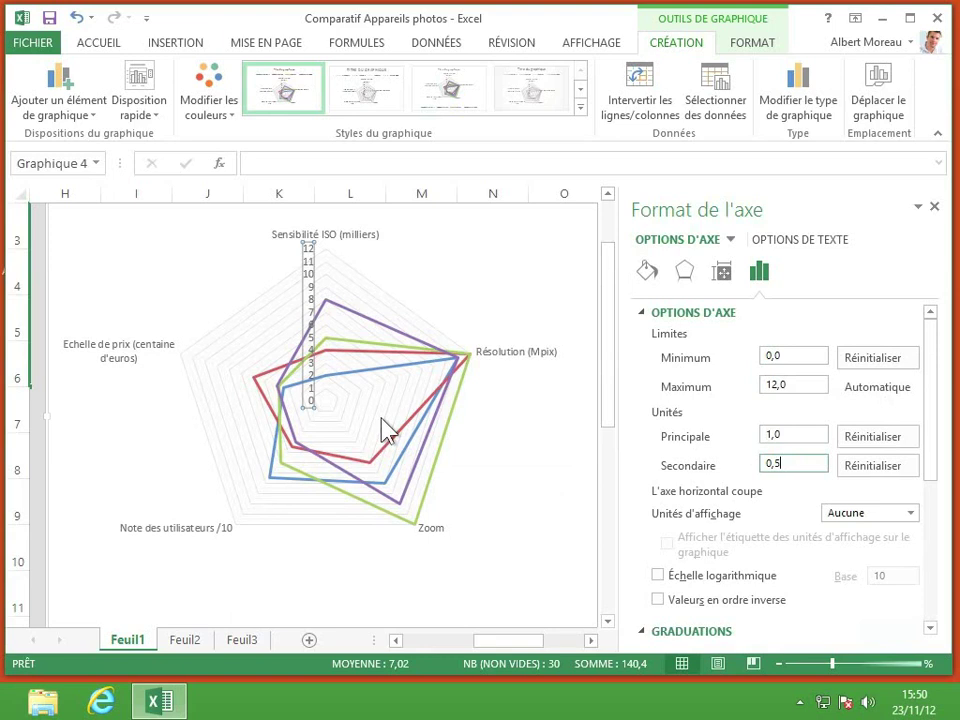
- Look through the value axis's display unit options and try the logarithmic scale, switching it back off
click(911, 513)
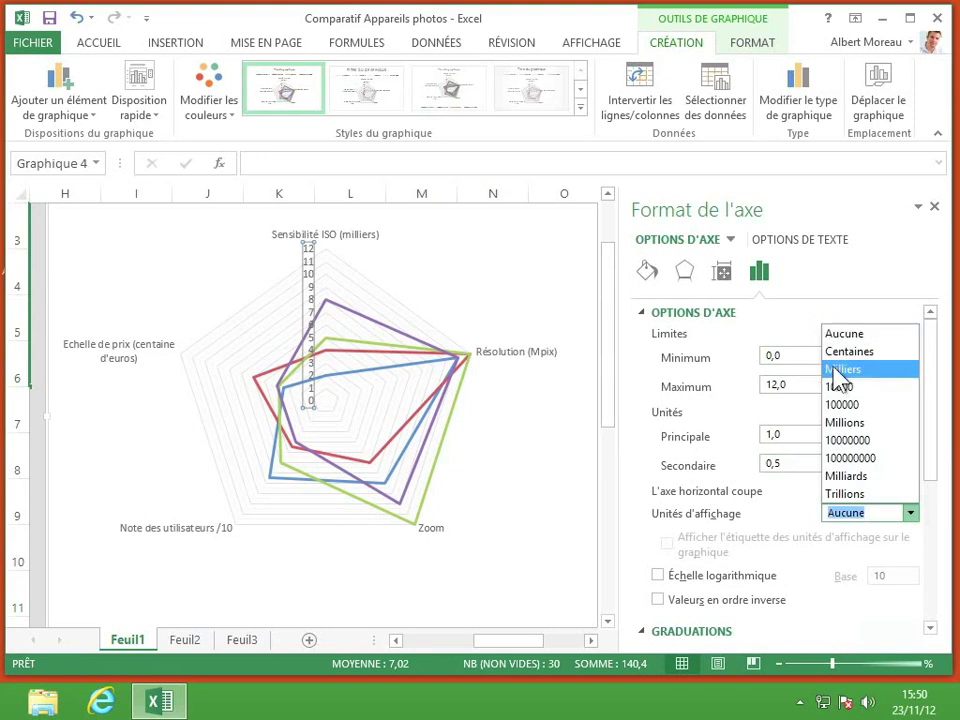
click(911, 512)
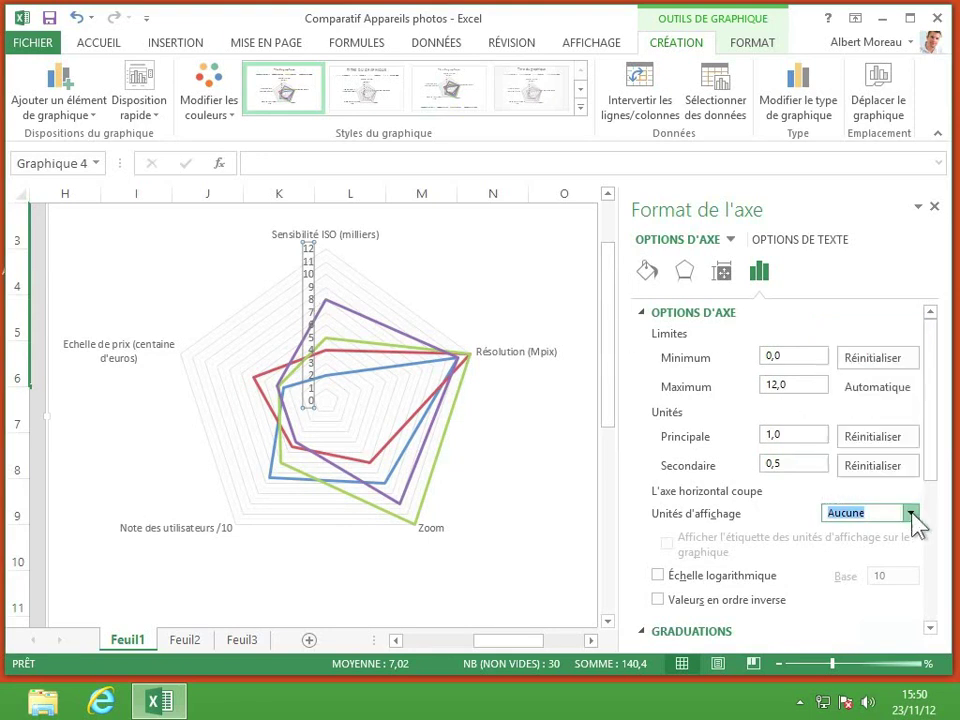
click(659, 578)
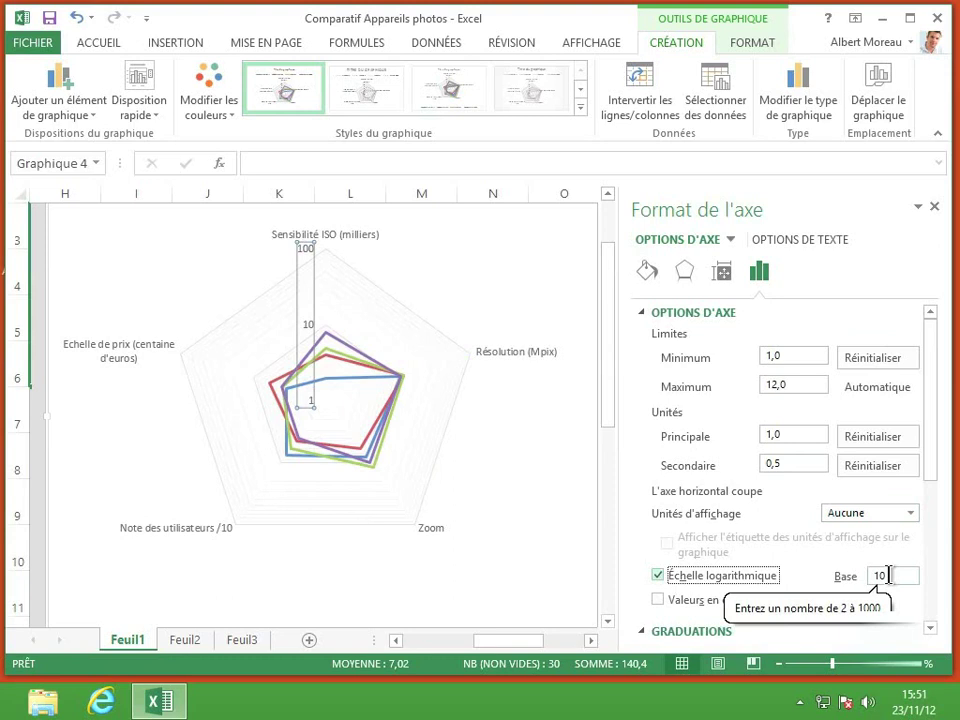
click(658, 576)
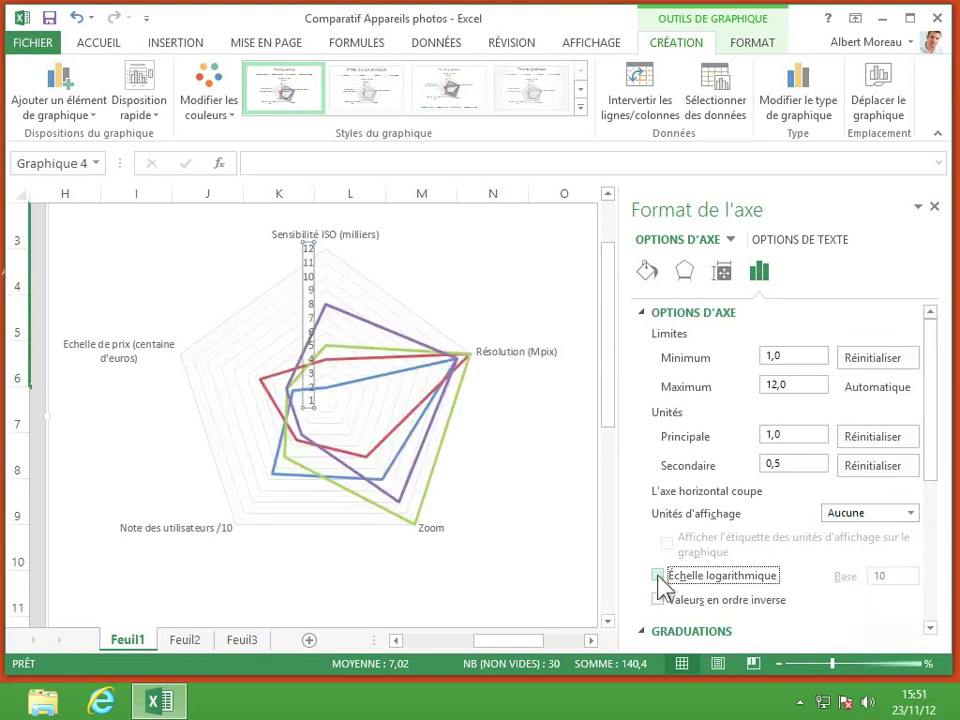
- Set the value axis's major tick mark type to "Sur l'axe" and close the axis formatting options
click(930, 627)
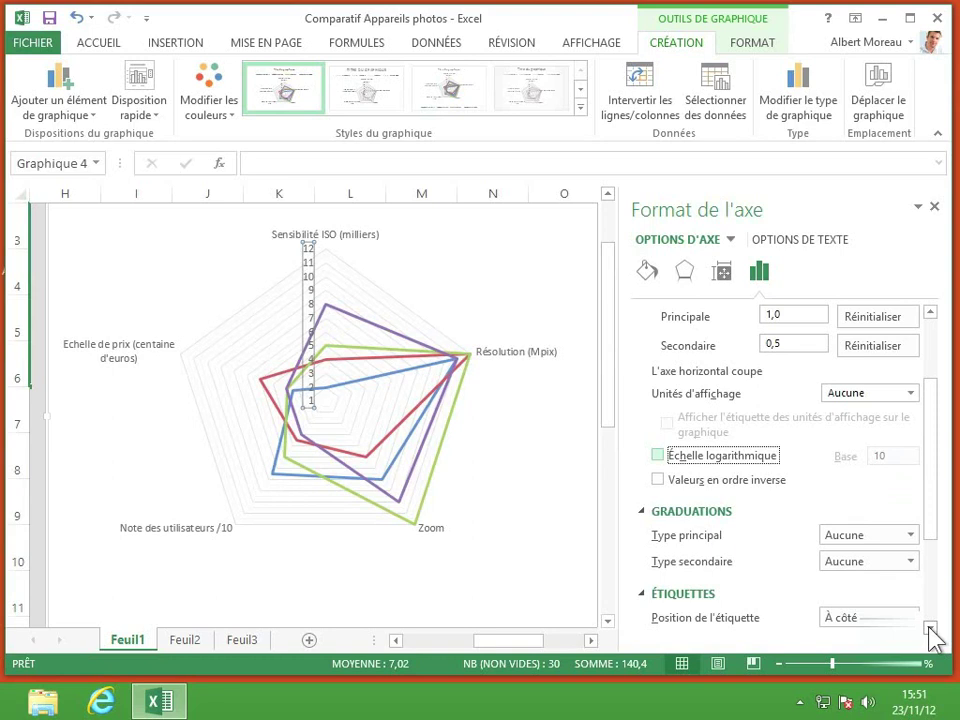
click(930, 627)
click(930, 627)
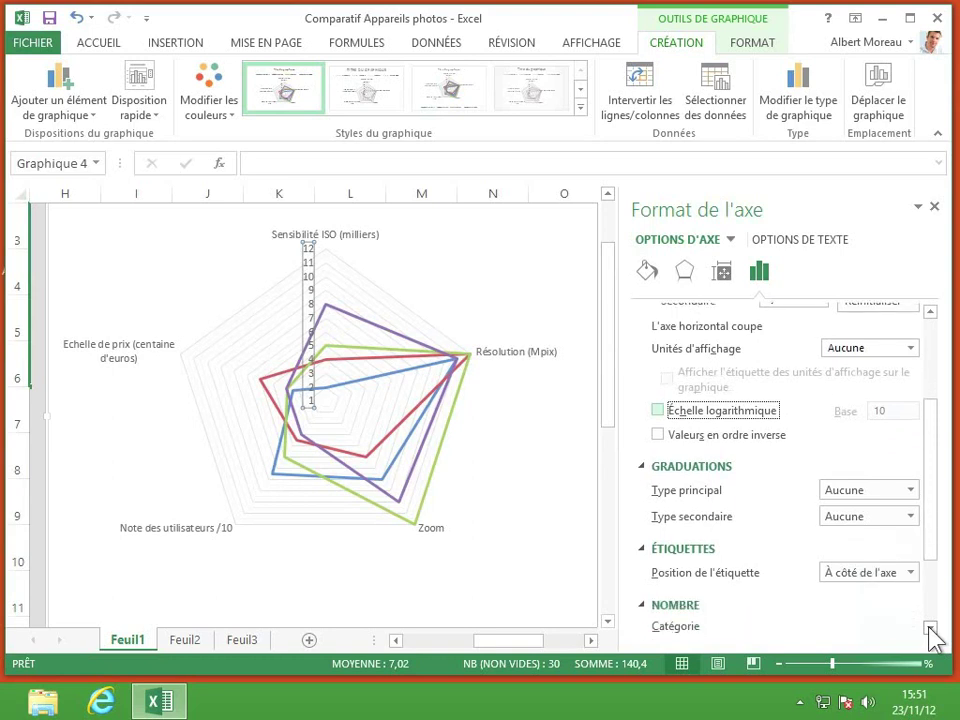
click(930, 627)
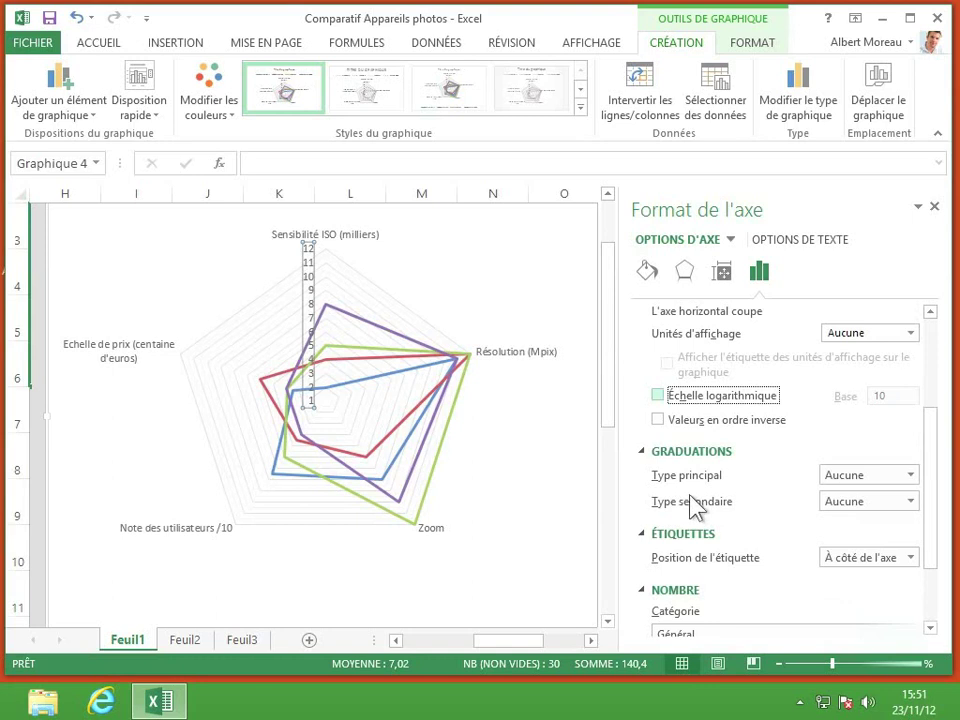
mouse_move(312, 348)
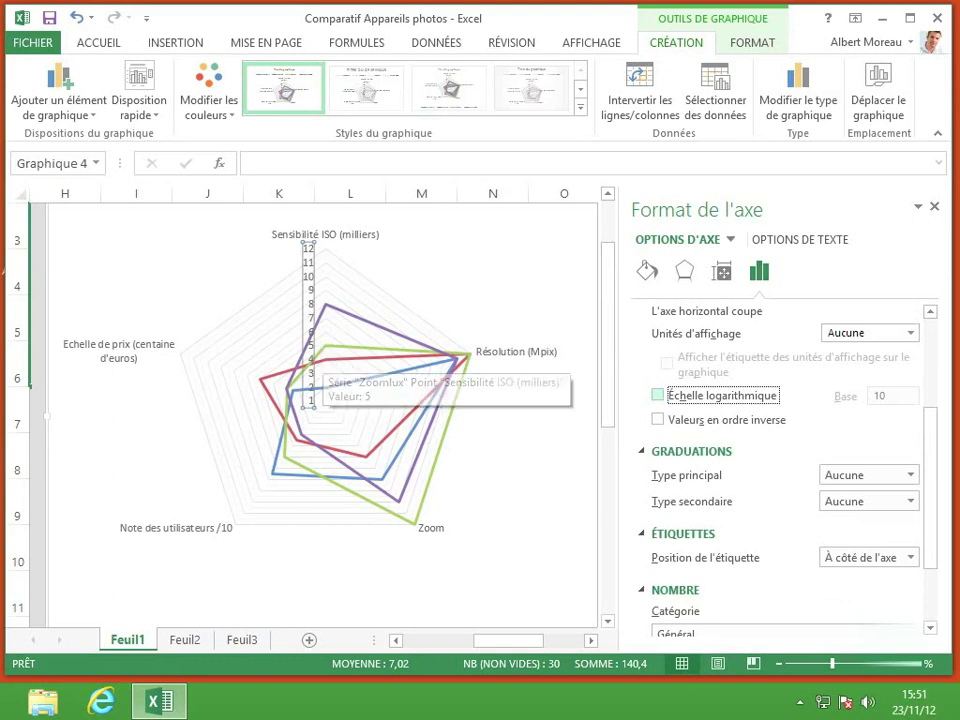
click(910, 476)
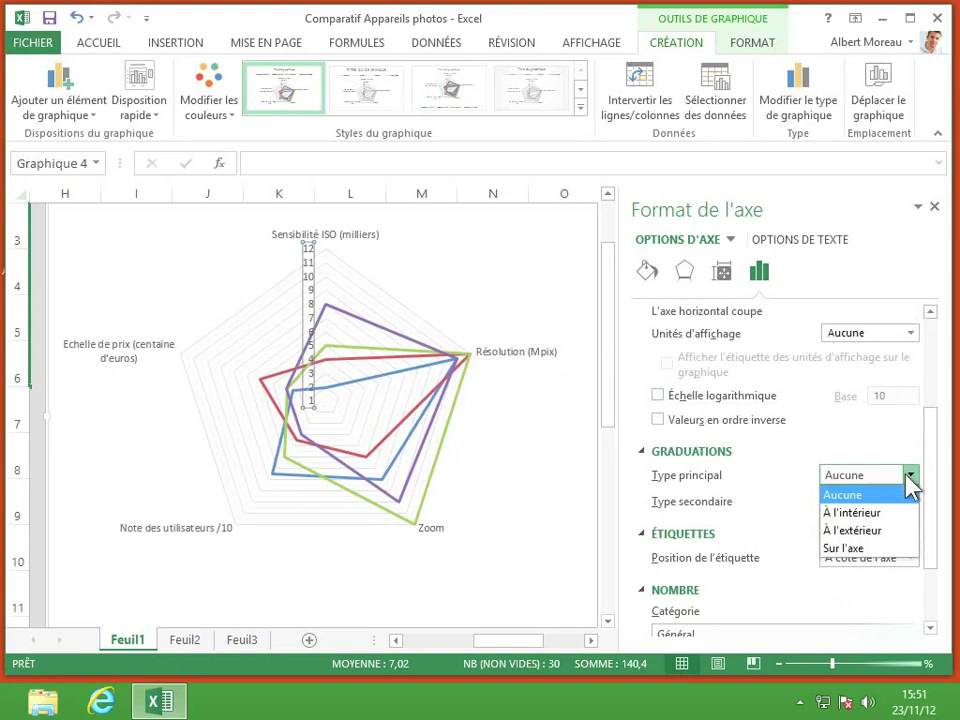
click(845, 549)
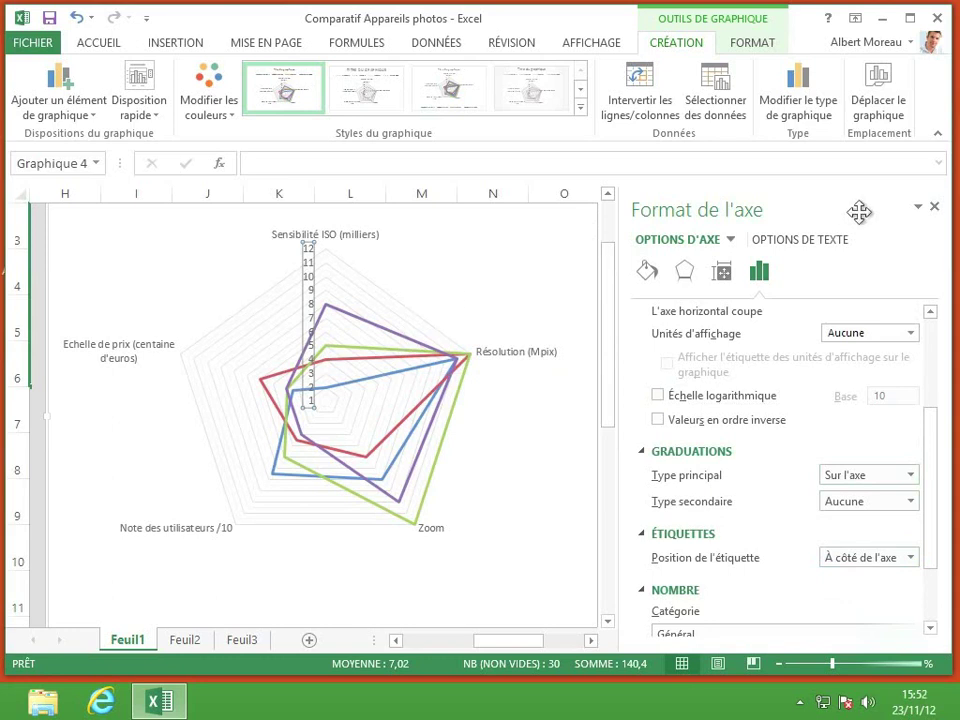
click(934, 206)
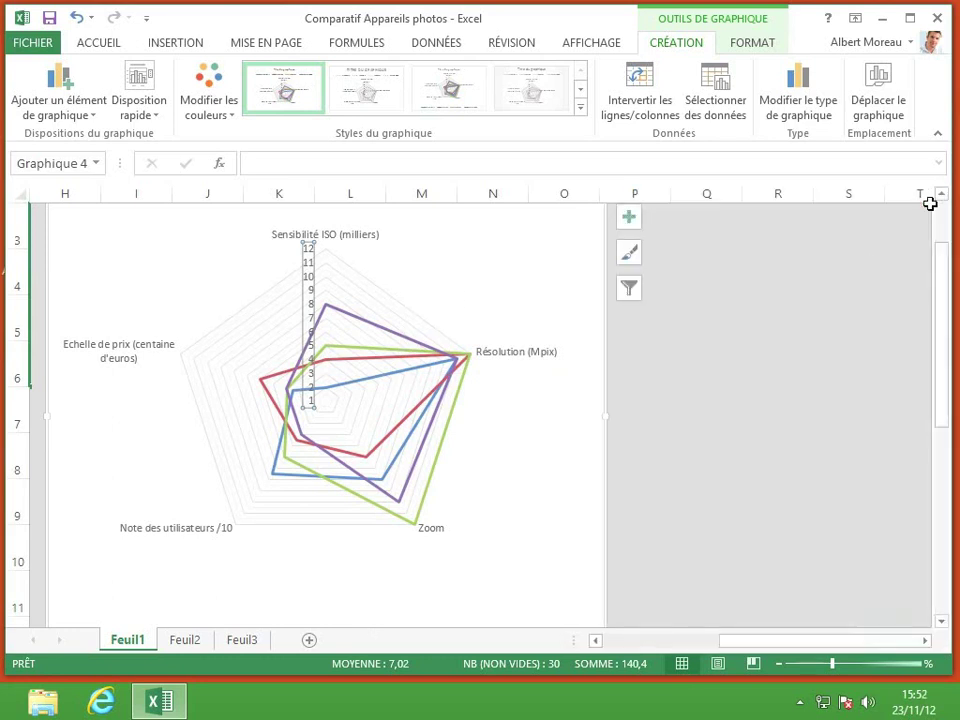